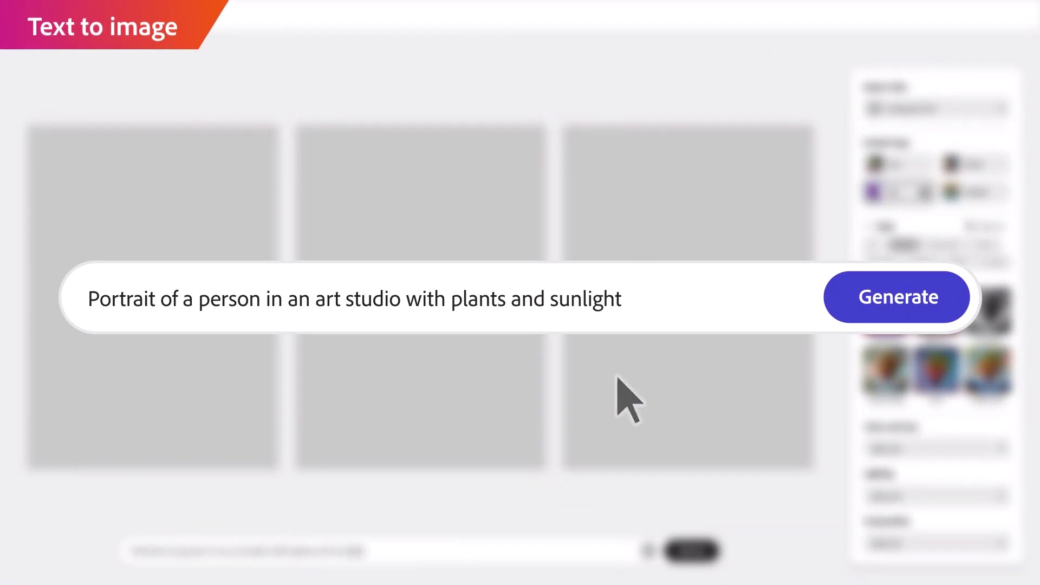
Generate the art studio portraits, try the Ink sketch style, then set content type to Photo
left_click(915, 311)
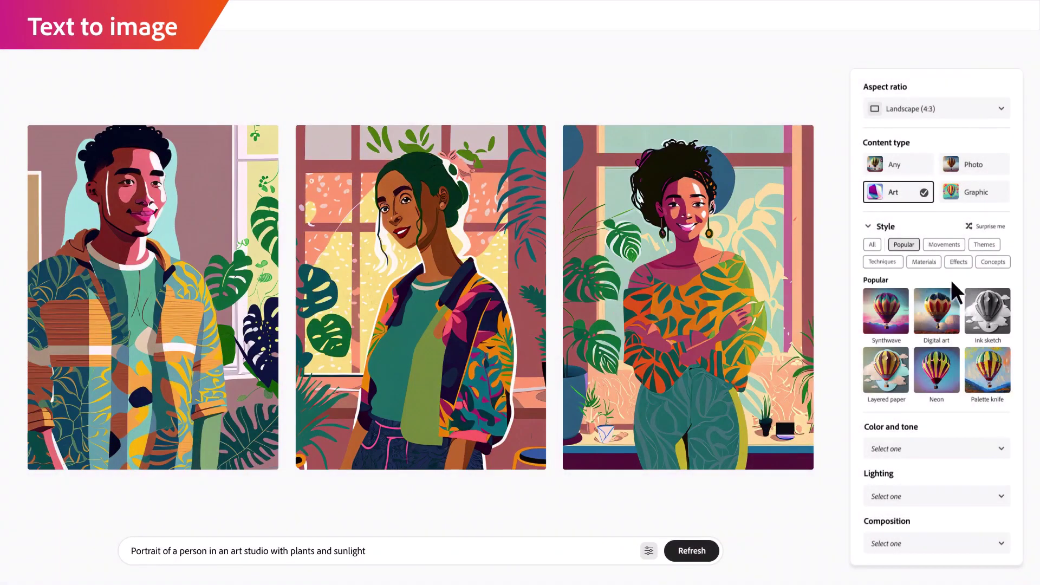
left_click(988, 313)
left_click(989, 164)
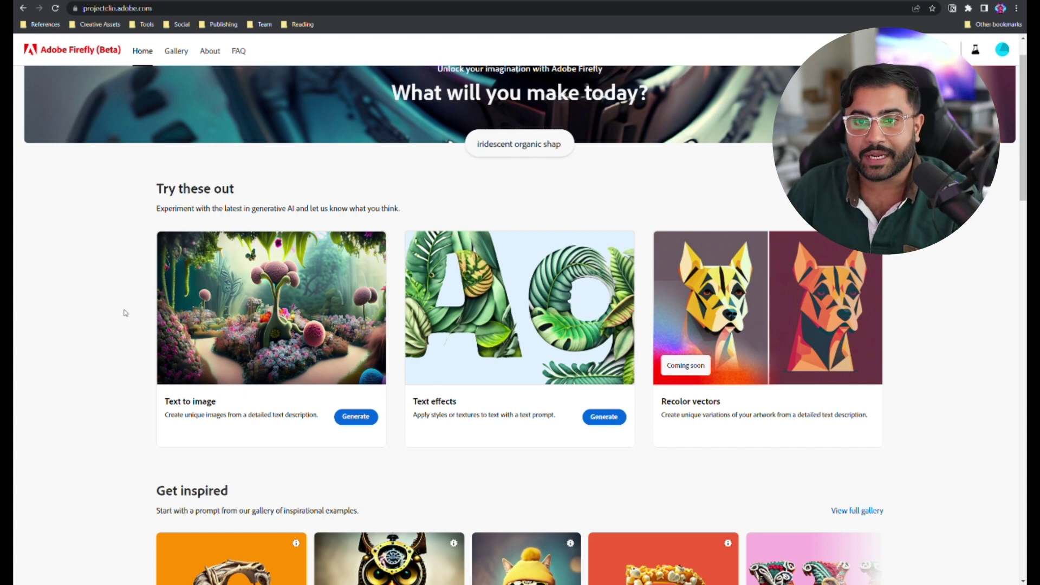
Scroll the Firefly home page, then launch the Text to image generator
scroll(241, 316, "down", 1)
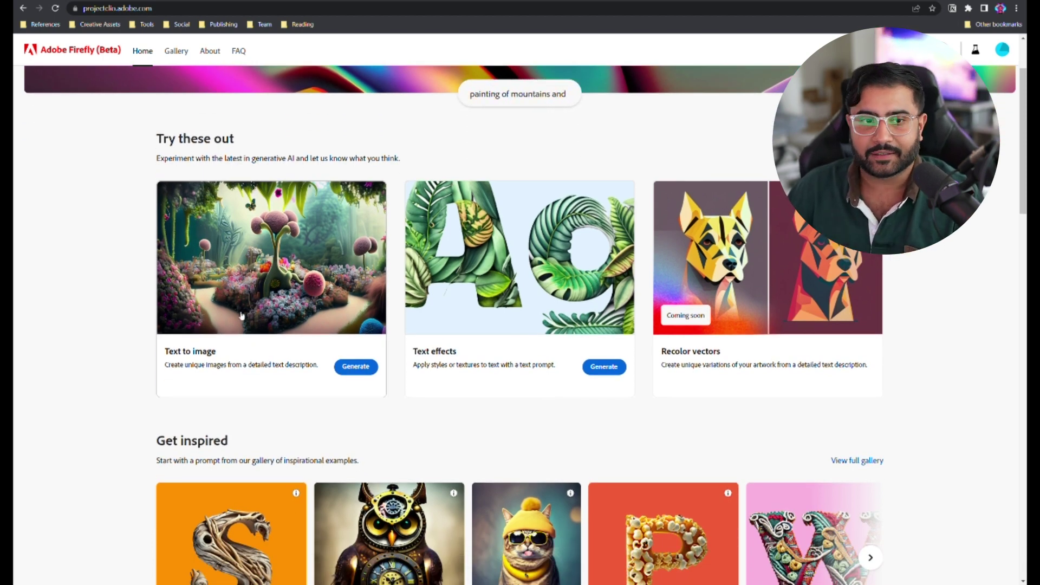
scroll(242, 316, "up", 1)
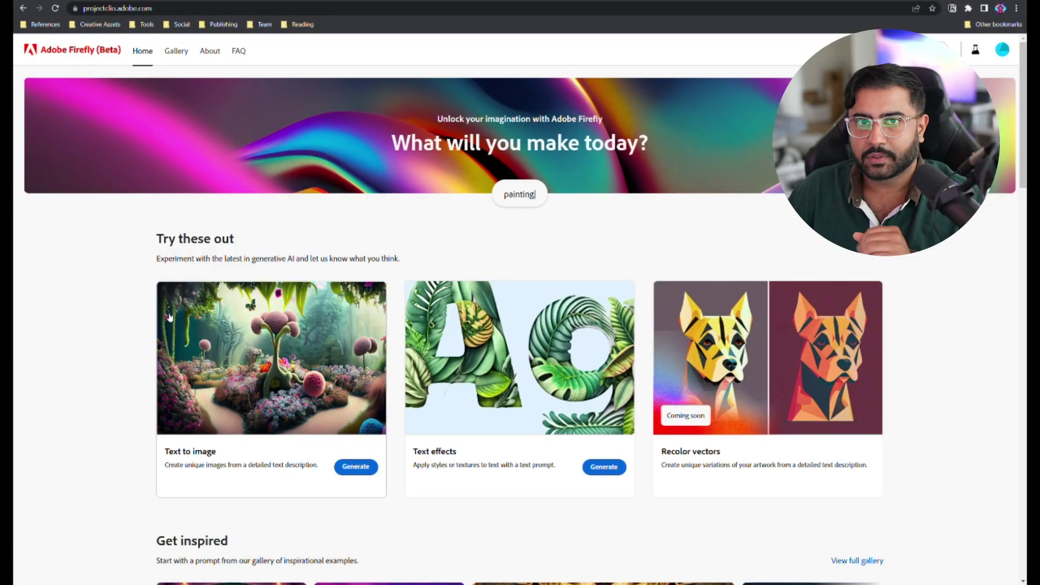
left_click(170, 318)
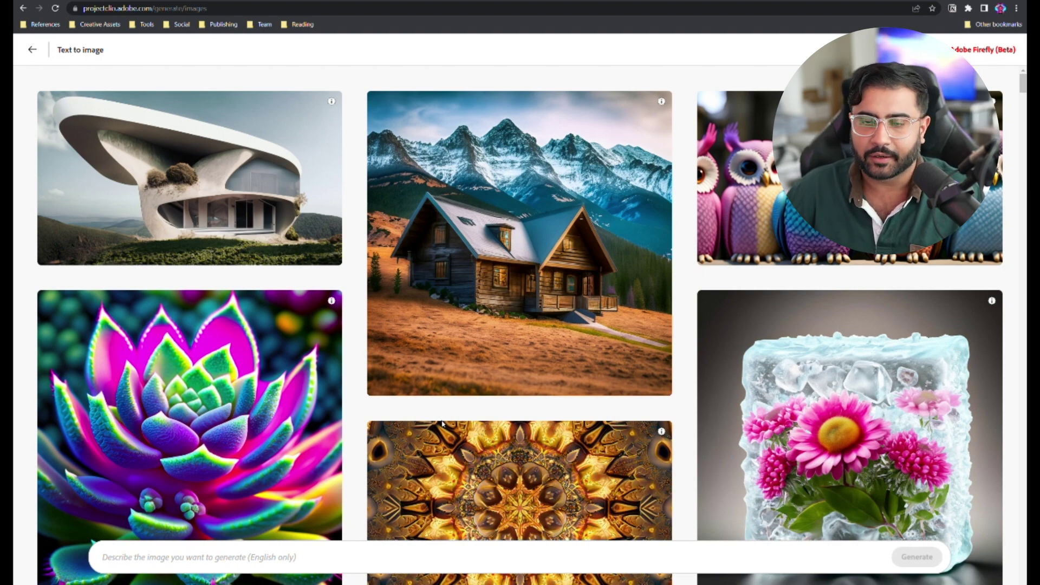
Paste the Brahmastra explosion prompt and generate four Art images
type("A dramatic illustration of the Brahmastra being unleashed, depicting a massive explosion with a blinding flash of light, nuclear mushroom cloud, and a shockwave that sweeps across the landscape, leaving destruction in its wake.")
key("Return")
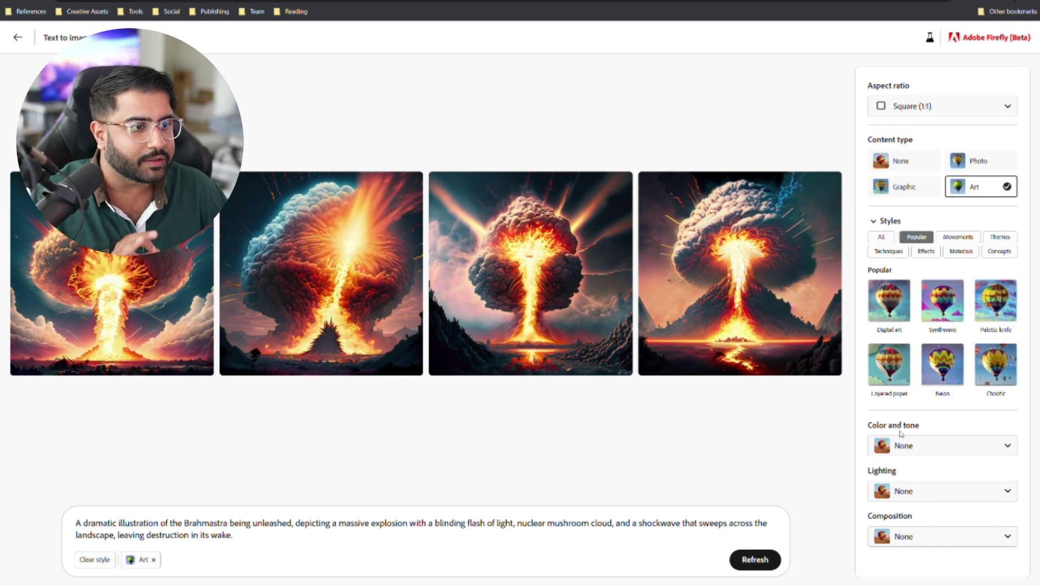
Review the Color and tone, Lighting and Composition options, leaving each set to None
left_click(912, 447)
left_click(912, 501)
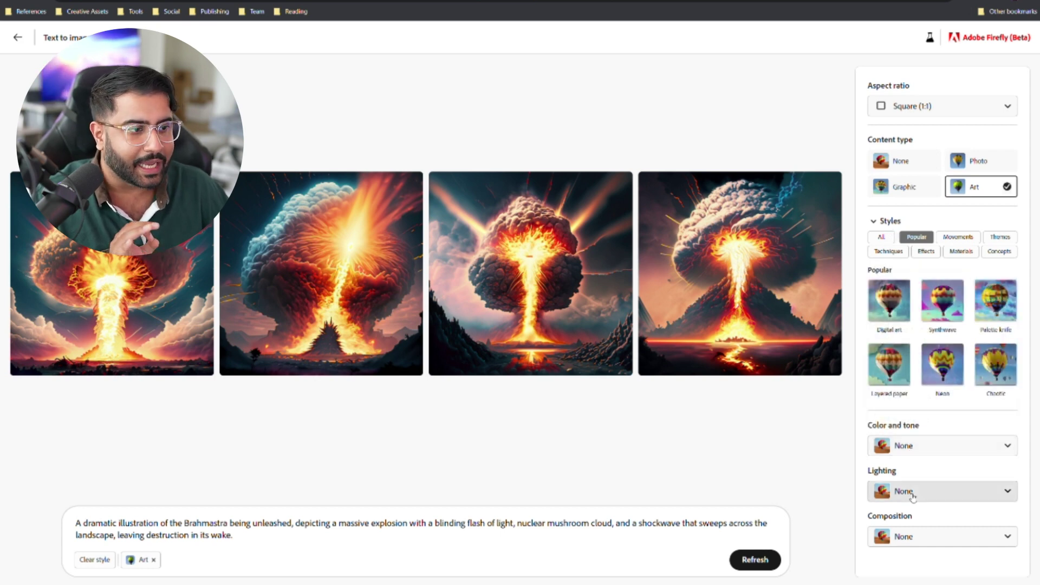
left_click(901, 492)
left_click(901, 536)
left_click(936, 539)
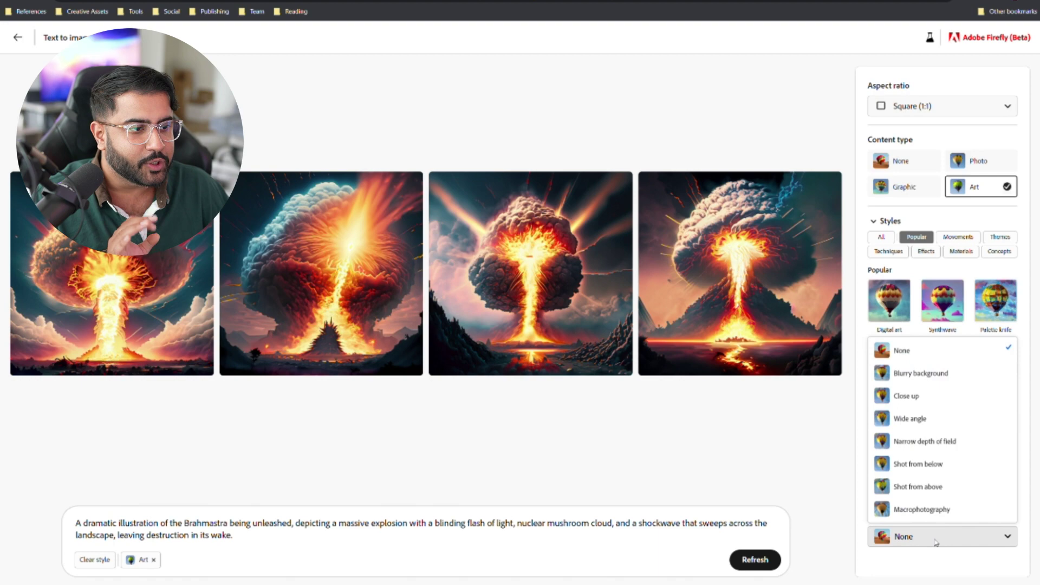
left_click(944, 566)
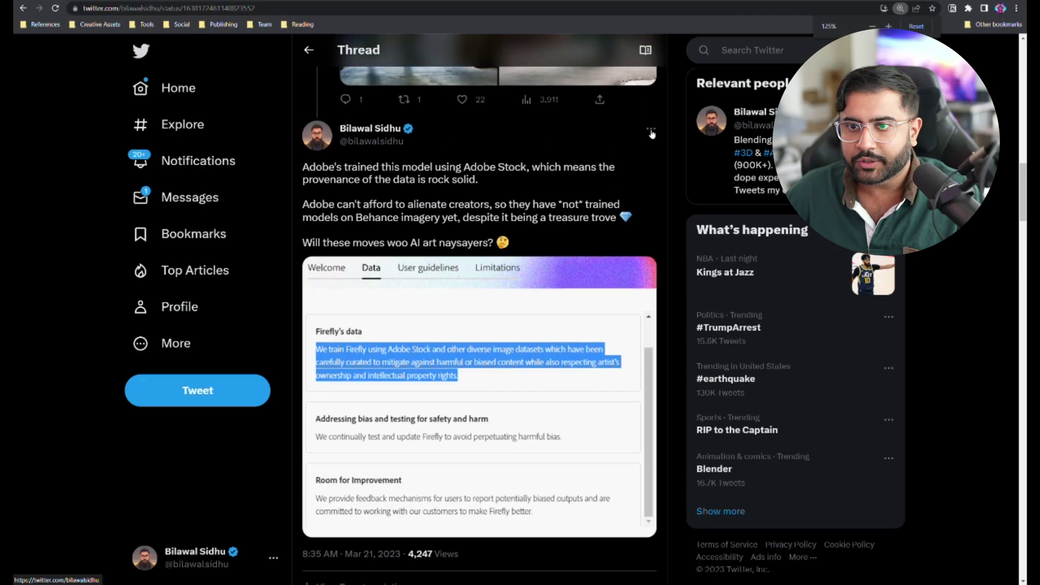
Scroll down the Twitter thread about Firefly's Adobe Stock training data
scroll(652, 134, "down", 1)
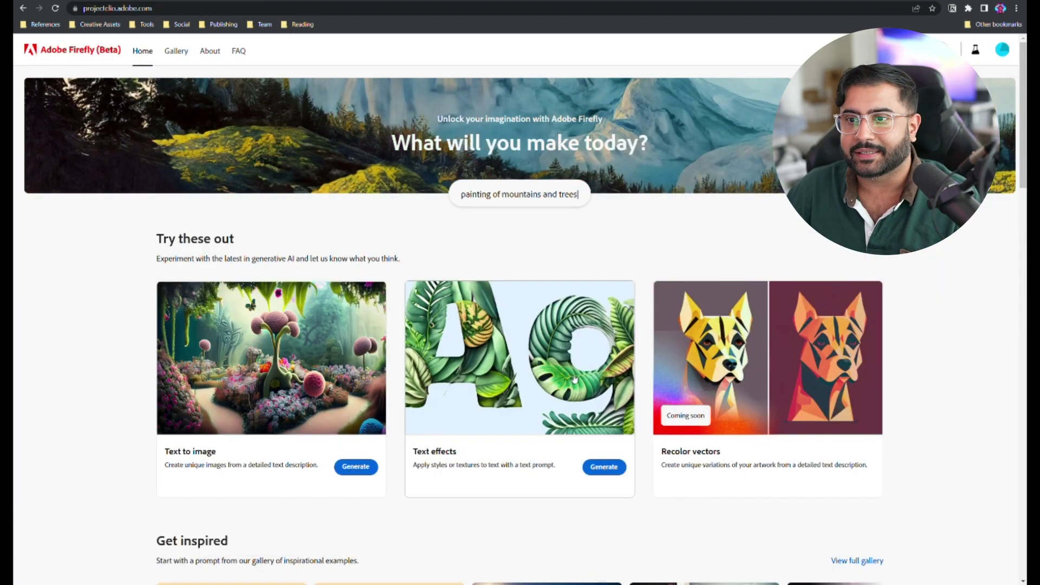
Launch Text effects and browse the sample gallery, viewing a card's prompt
left_click(574, 379)
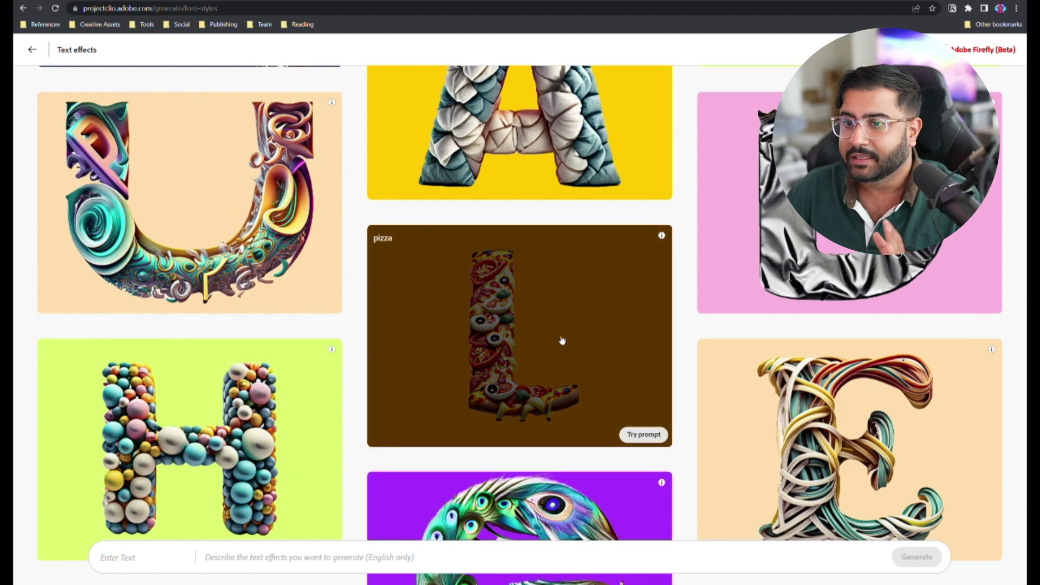
scroll(541, 347, "down", 5)
scroll(536, 331, "down", 2)
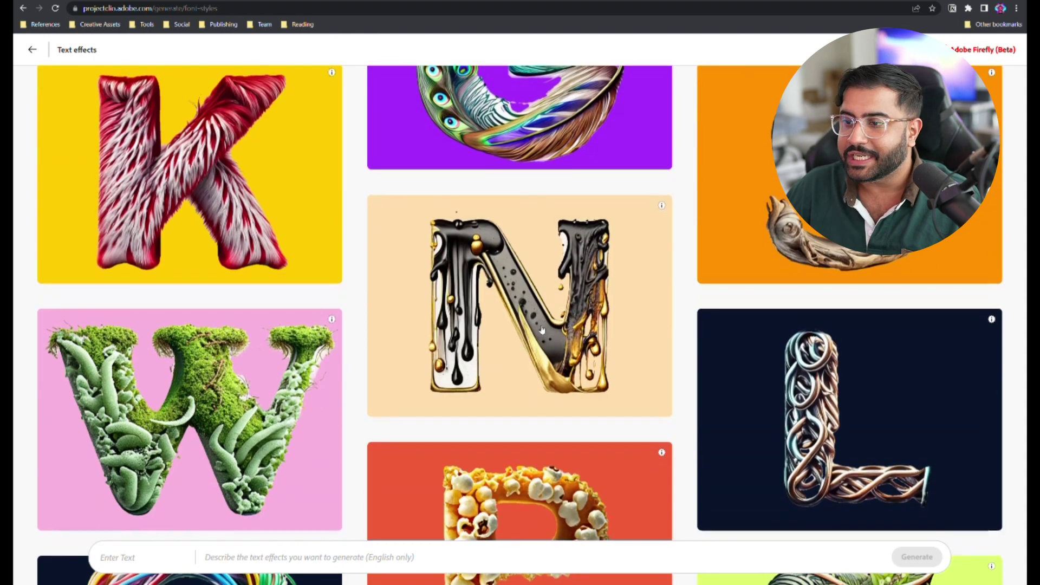
mouse_move(541, 330)
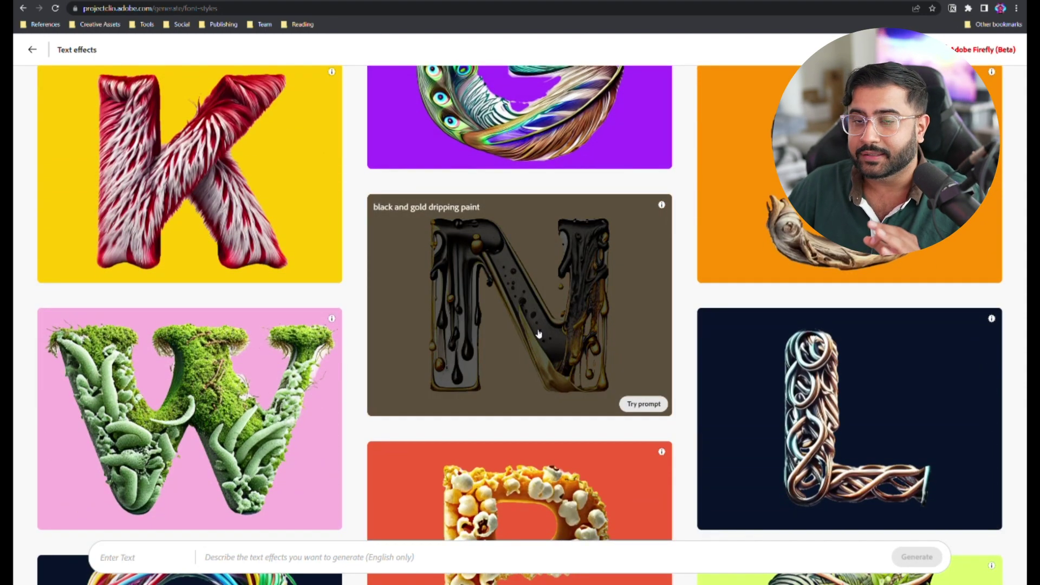
Scroll on to the H, G, K and S examples and select the text entry field
scroll(536, 304, "down", 5)
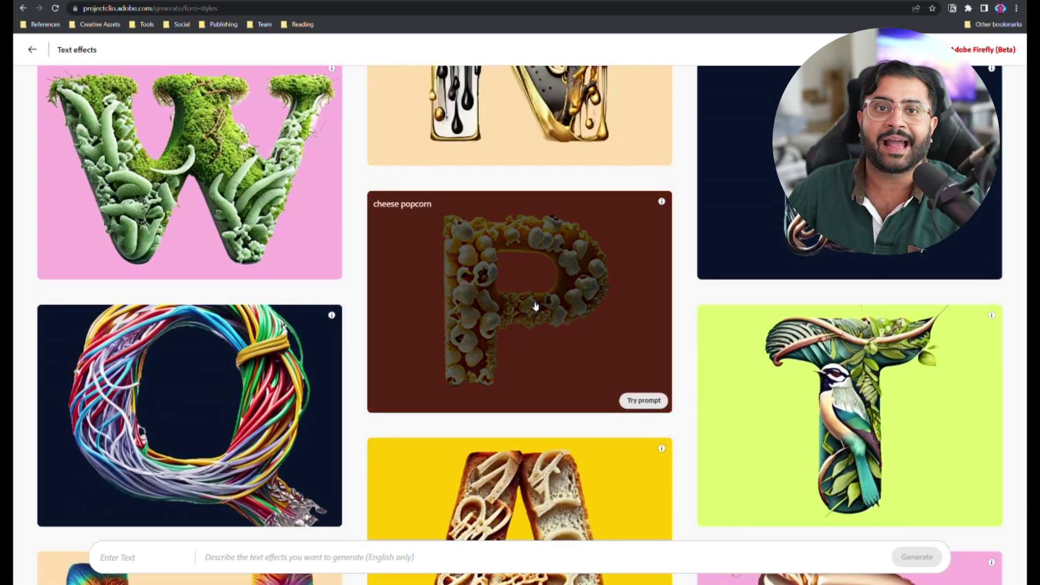
scroll(535, 286, "down", 4)
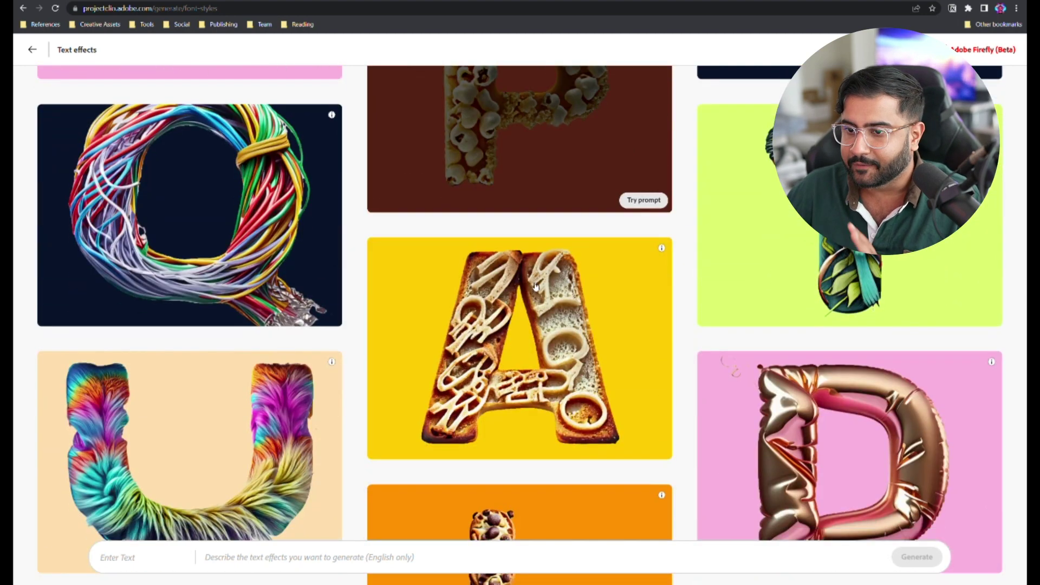
scroll(530, 288, "down", 5)
scroll(528, 287, "down", 4)
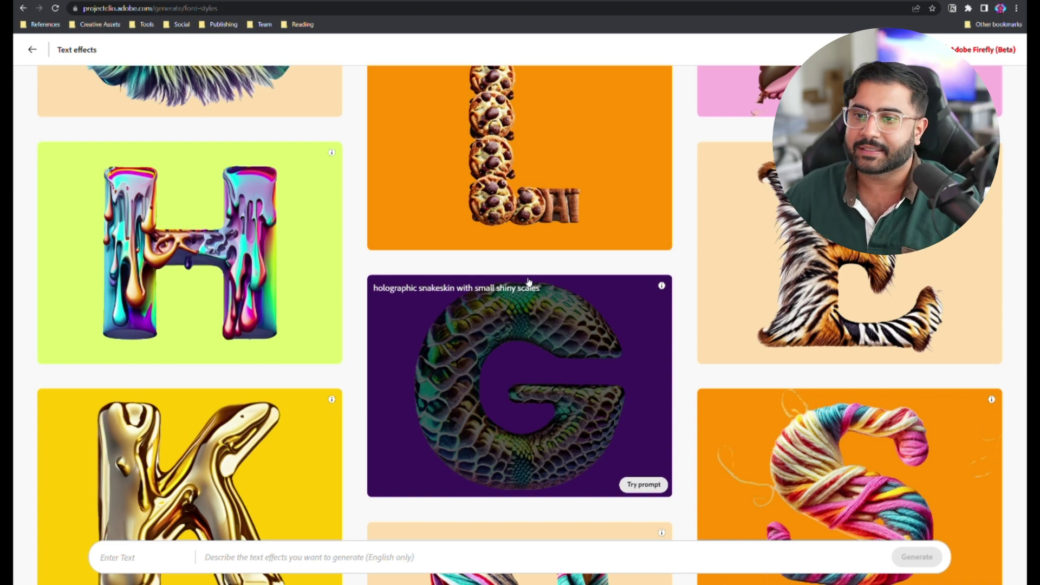
scroll(528, 281, "down", 1)
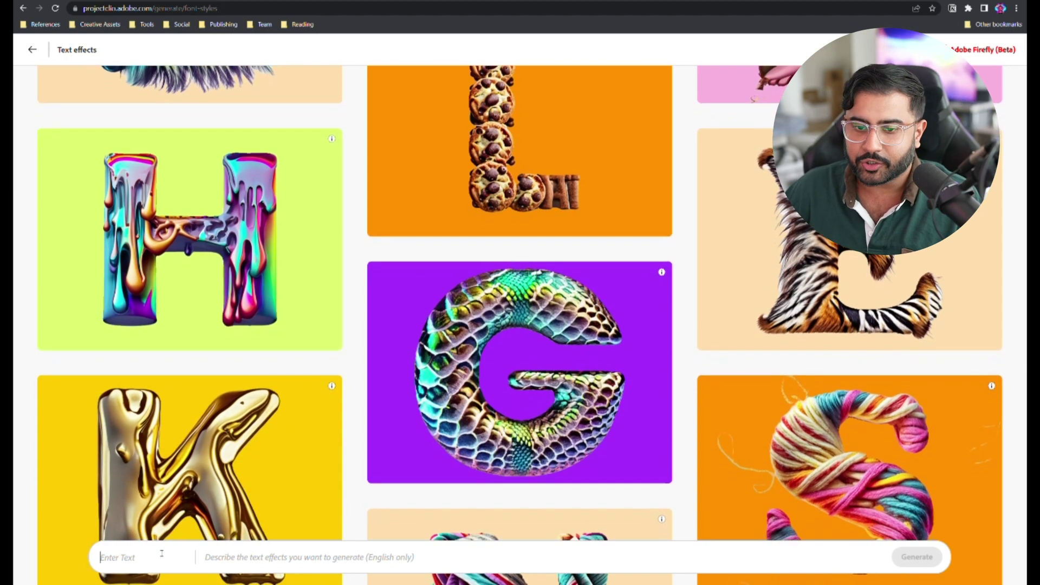
left_click(162, 553)
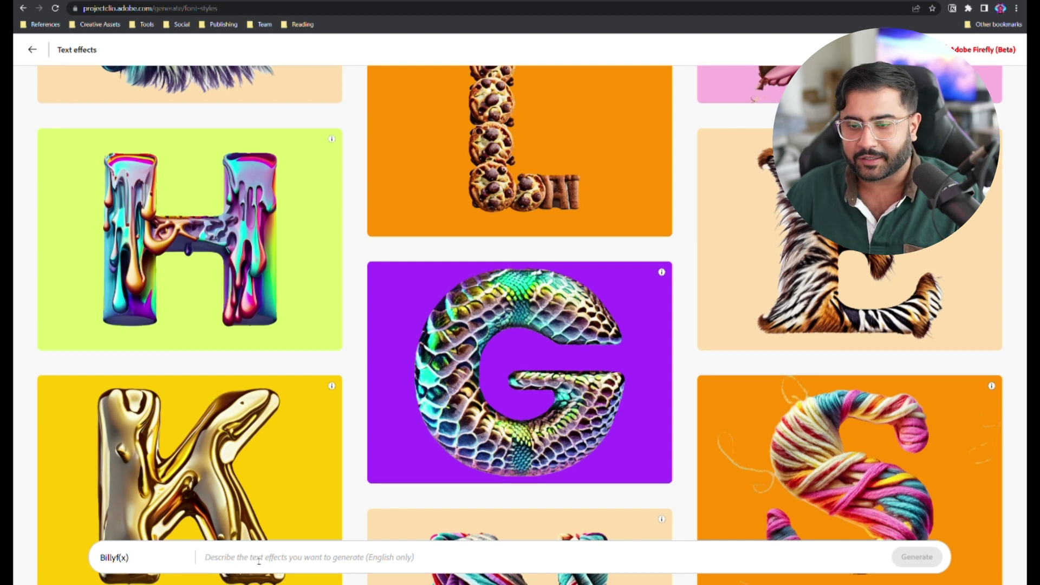
Render Billyf(x) in a microchip texture from the prompt 'quantum computing, microchips'
type("qua")
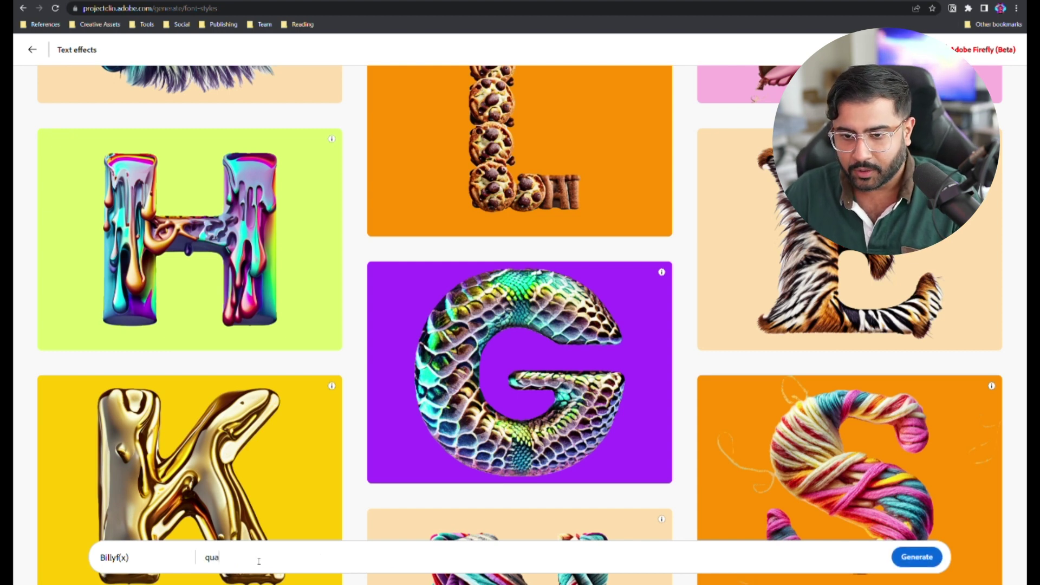
type("ntum compuyting, microchips")
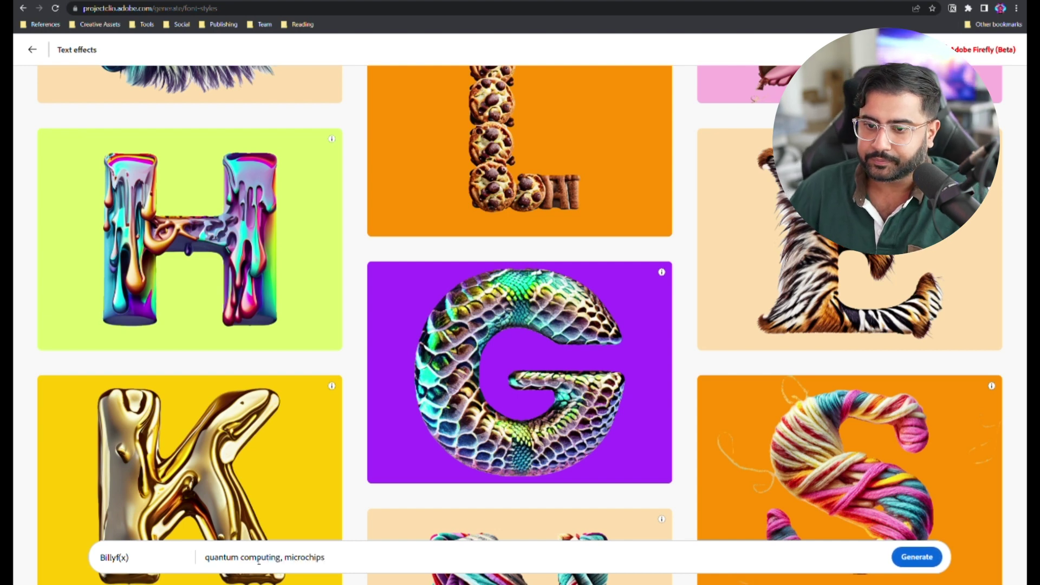
key("Return")
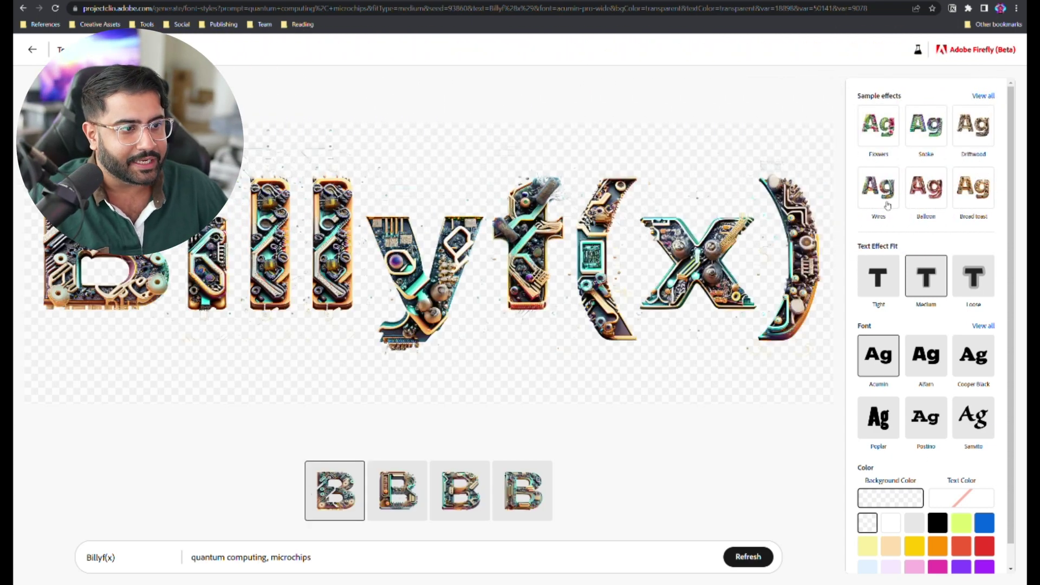
scroll(910, 356, "down", 1)
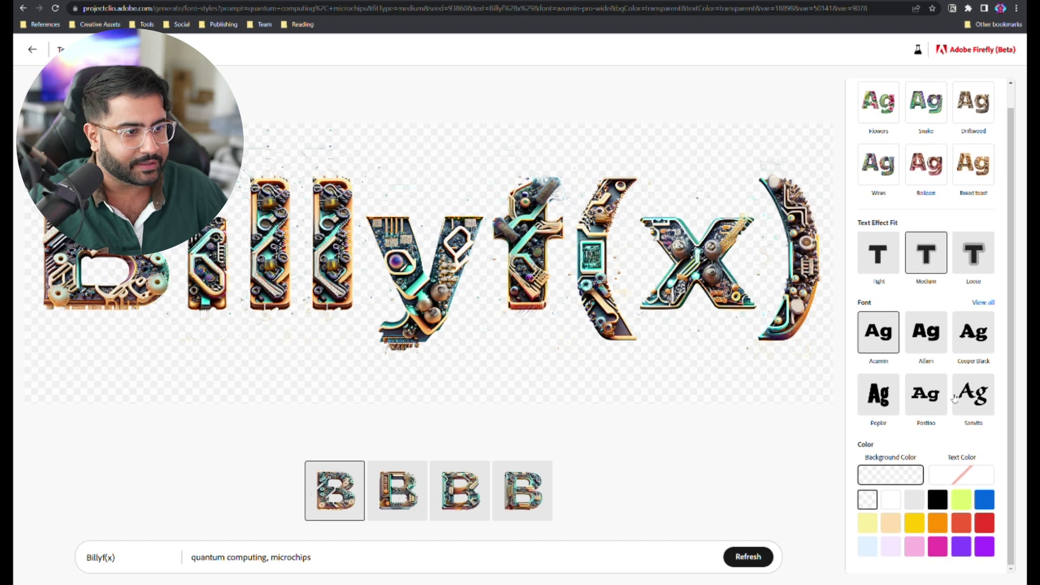
left_click(984, 303)
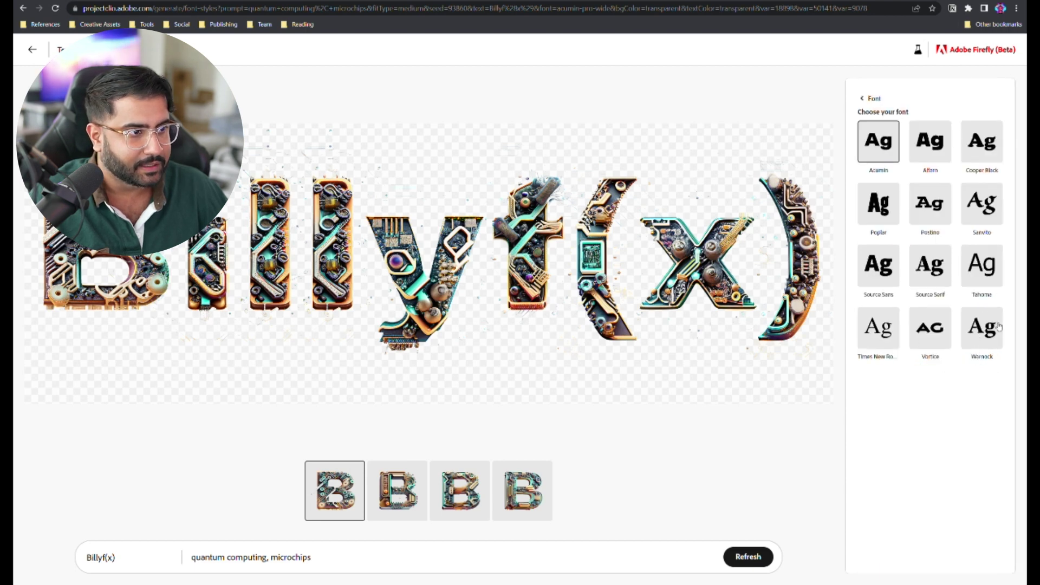
Switch the Billyf(x) font to Tahoma, then to Source Sans
left_click(989, 281)
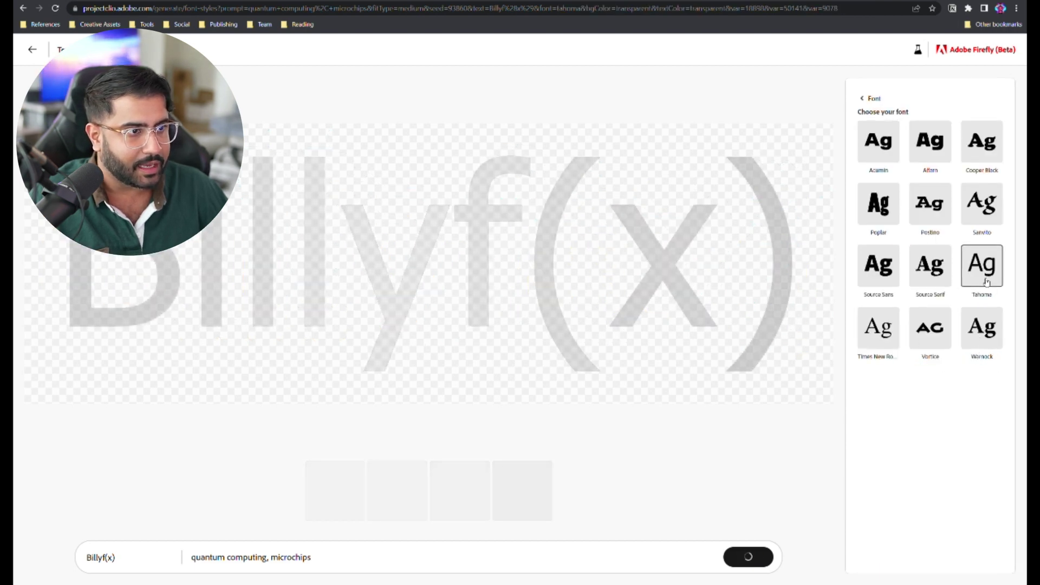
left_click(878, 266)
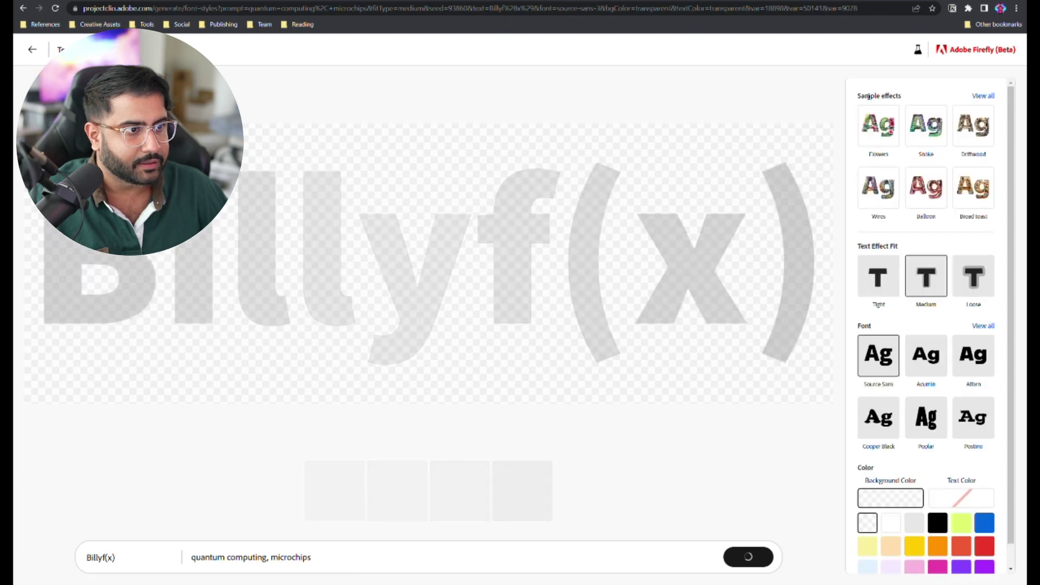
scroll(932, 362, "down", 1)
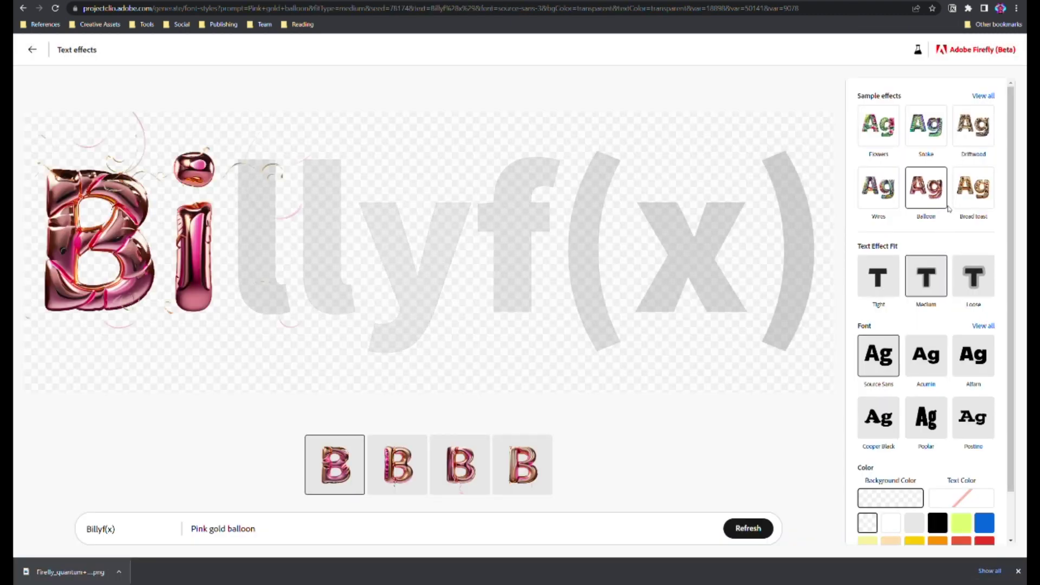
Choose the fourth pink gold balloon variation of Billyf(x)
left_click(528, 474)
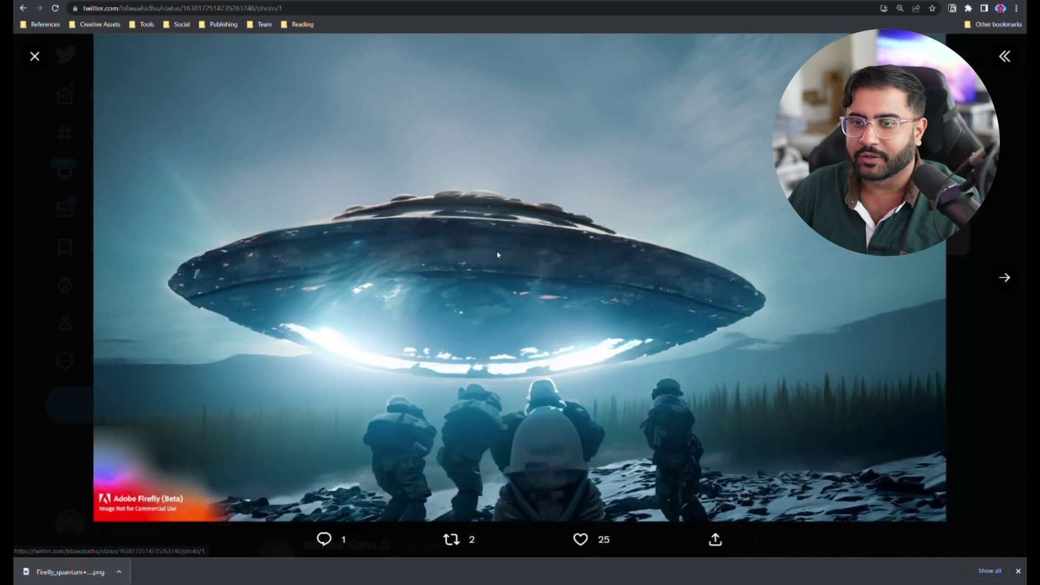
Browse the thread's UFO photos, then view the robot-toast tweet with its four robot images
key("Escape")
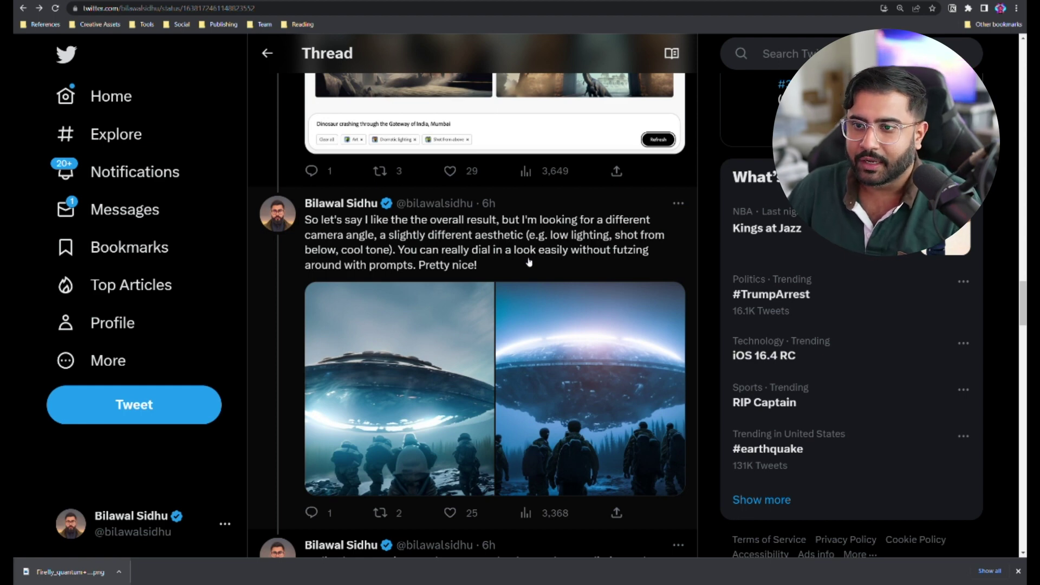
left_click(531, 303)
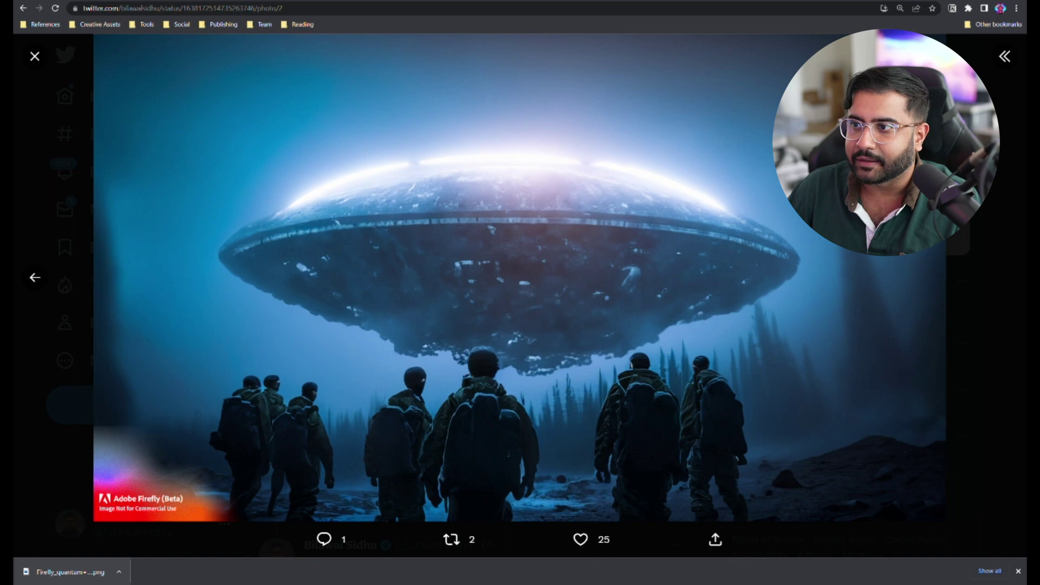
key("Escape")
scroll(475, 284, "down", 6)
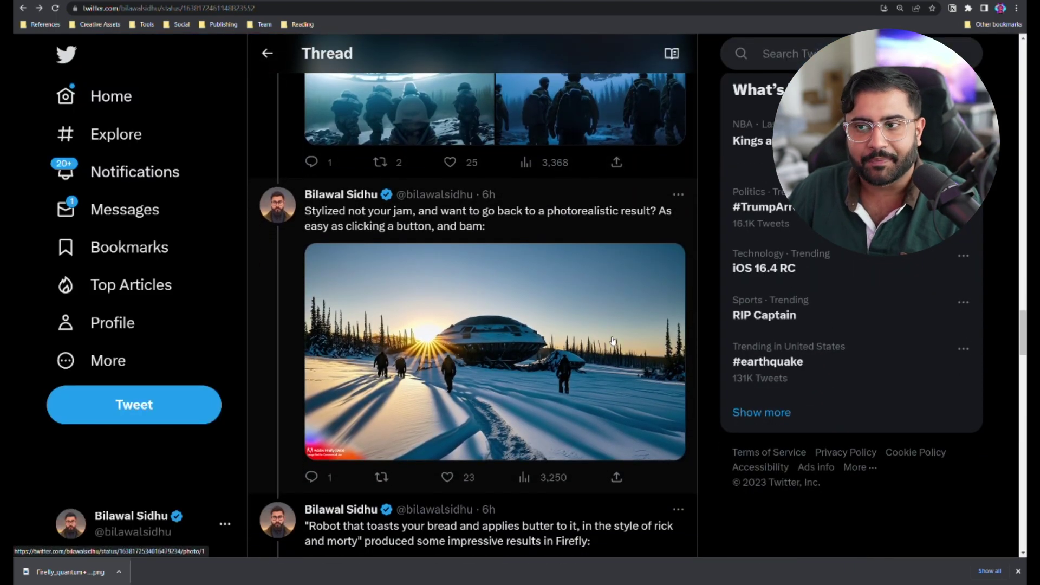
left_click(613, 334)
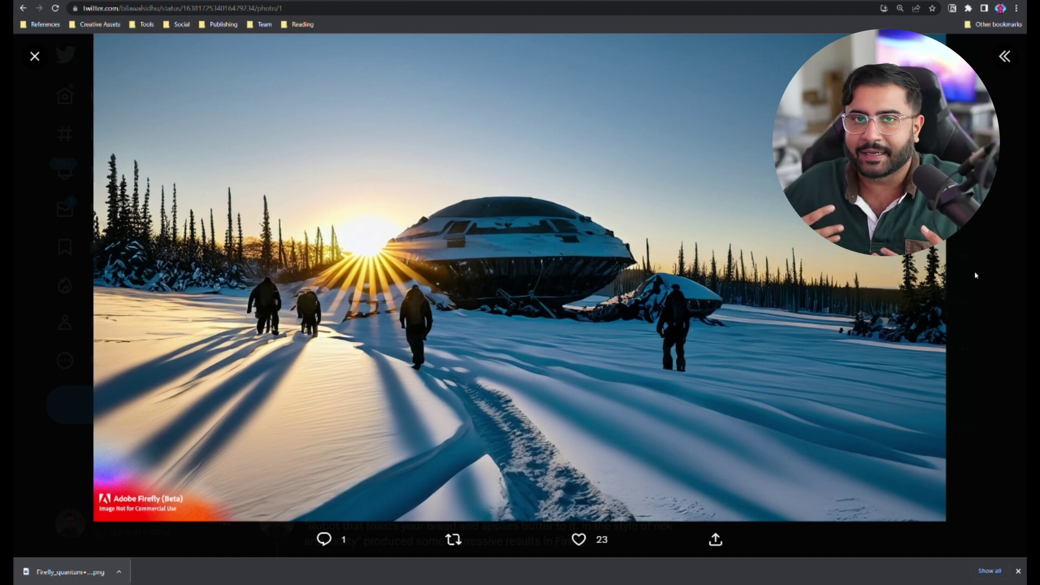
left_click(976, 275)
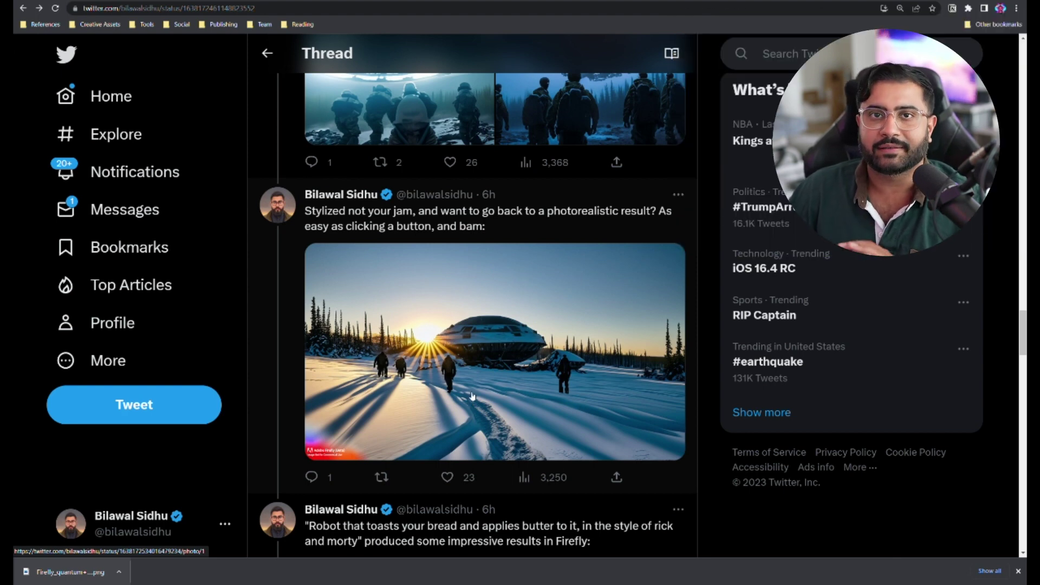
scroll(478, 404, "down", 1)
left_click(477, 490)
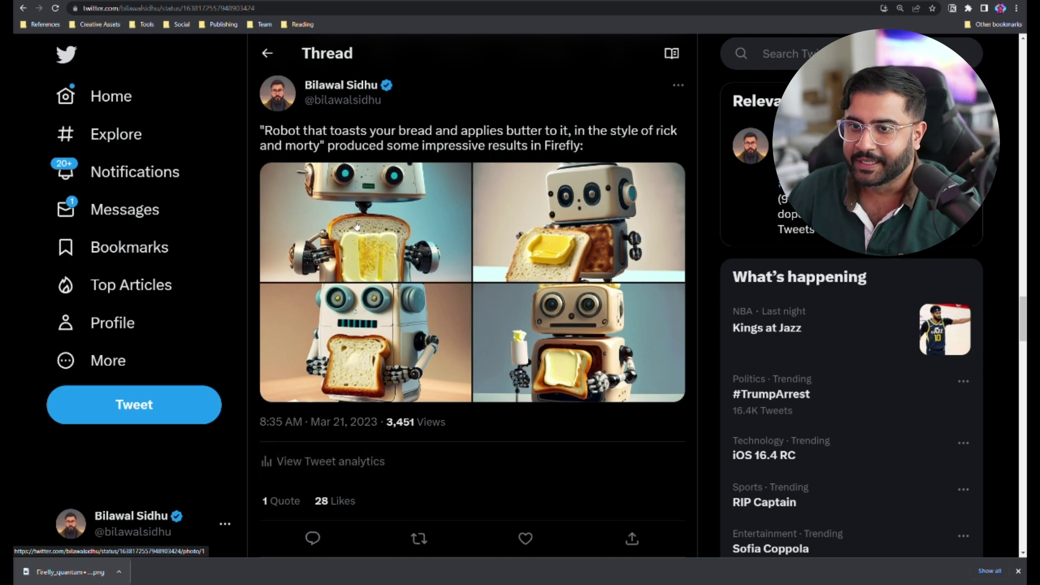
Enlarge the first robot toast image, browse the next two, return to the first, and close the viewer
left_click(356, 224)
key("Right")
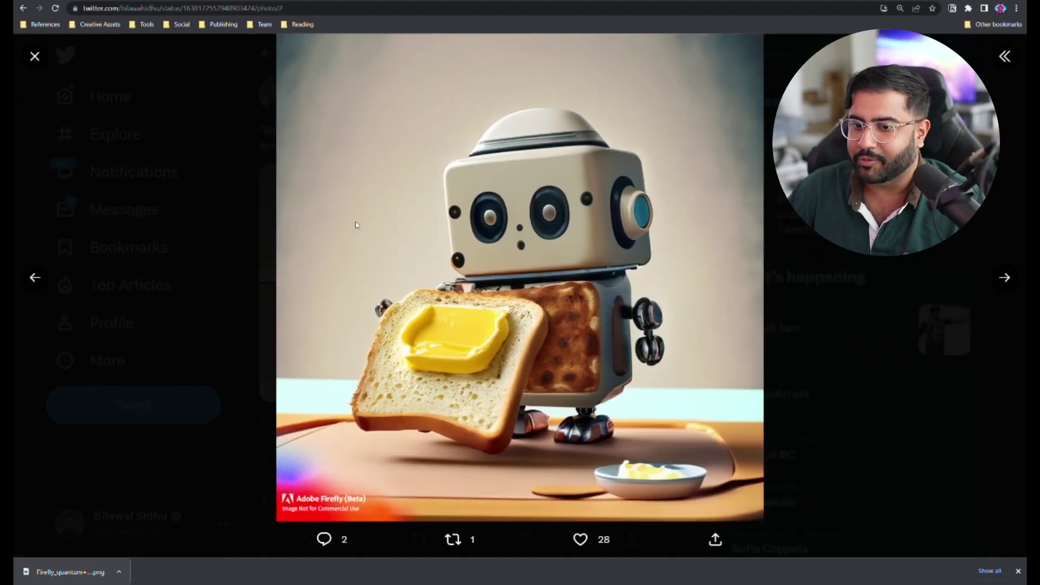
key("Right")
key("Right")
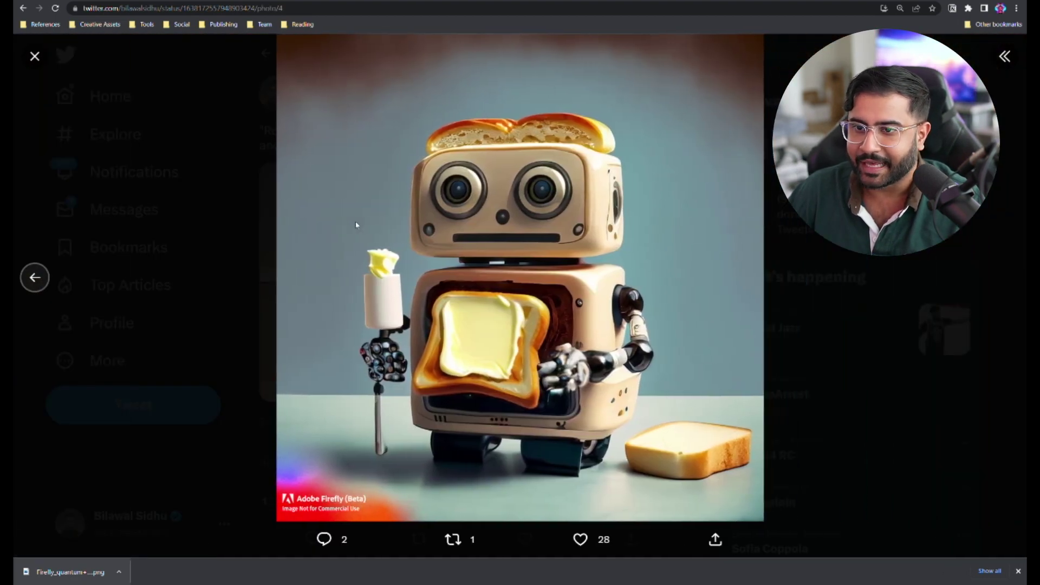
key("Left")
key("Left")
key("Left")
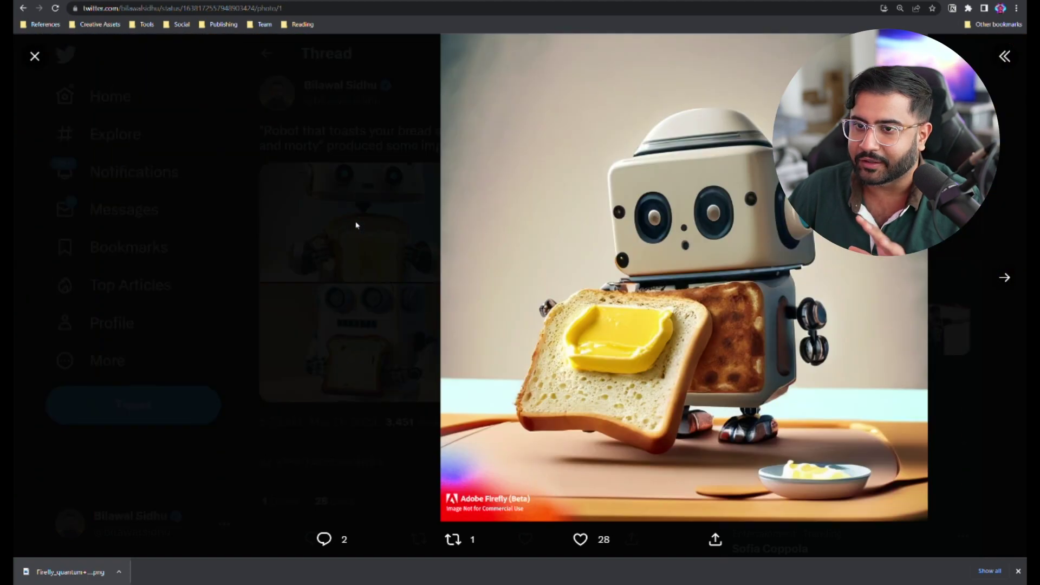
key("Escape")
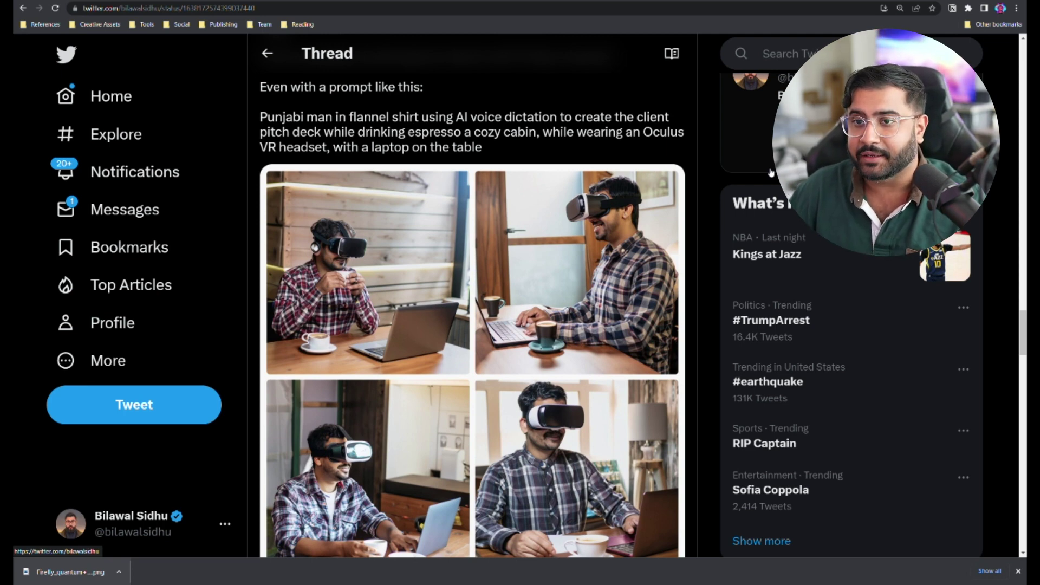
Select the VR-headset prompt paragraph, then view its photo grid enlarged and close it
triple_click(393, 145)
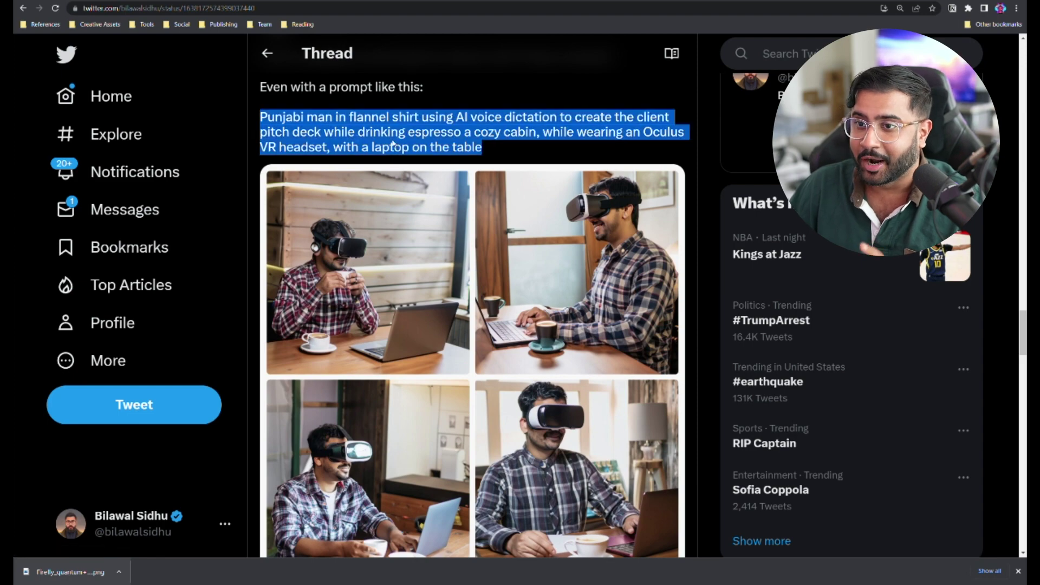
scroll(399, 141, "down", 1)
left_click(584, 399)
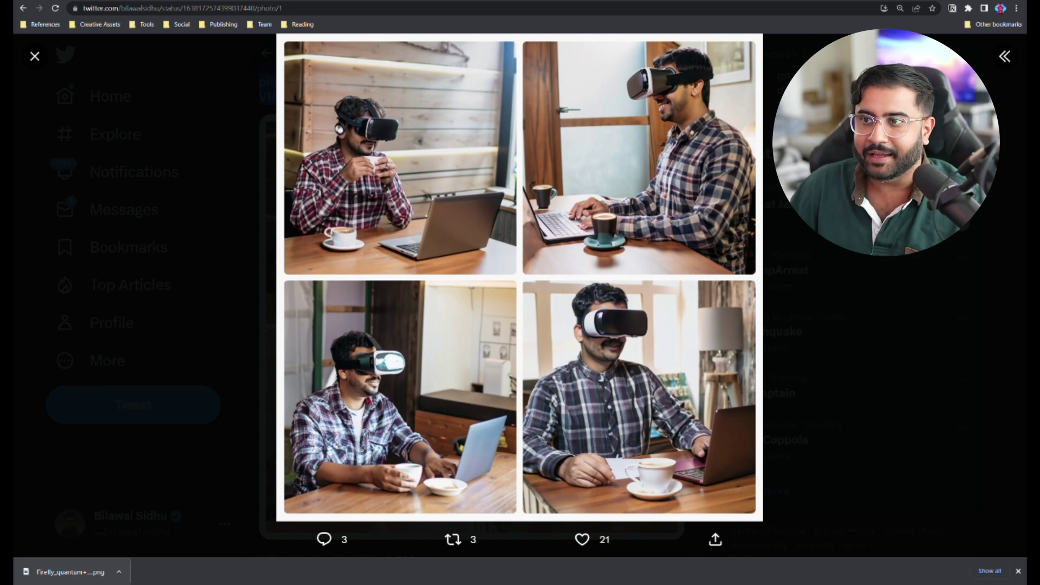
key("Escape")
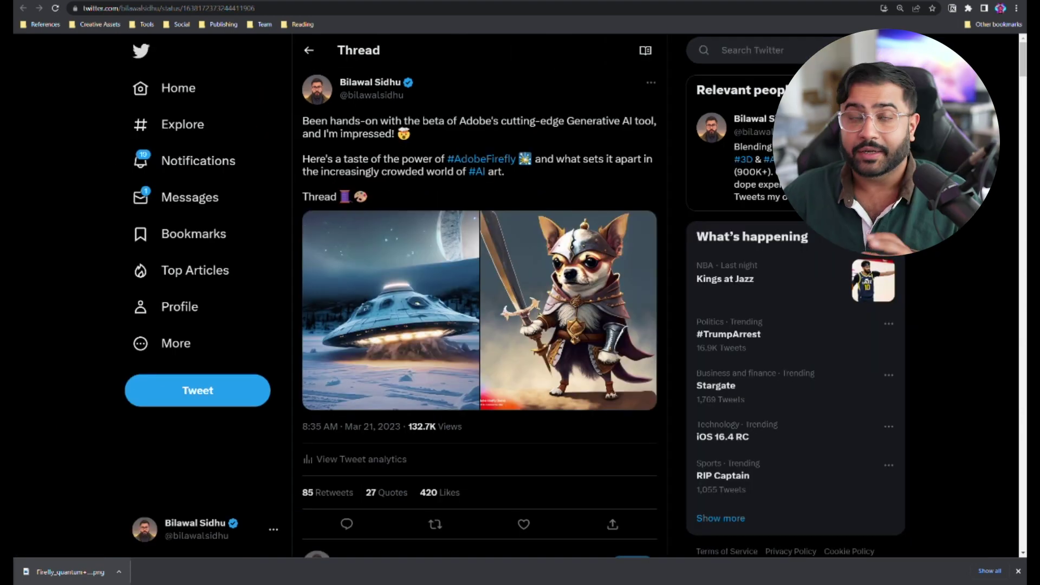
Switch to the Creative Tech Digest Substack tab
left_click(417, 1)
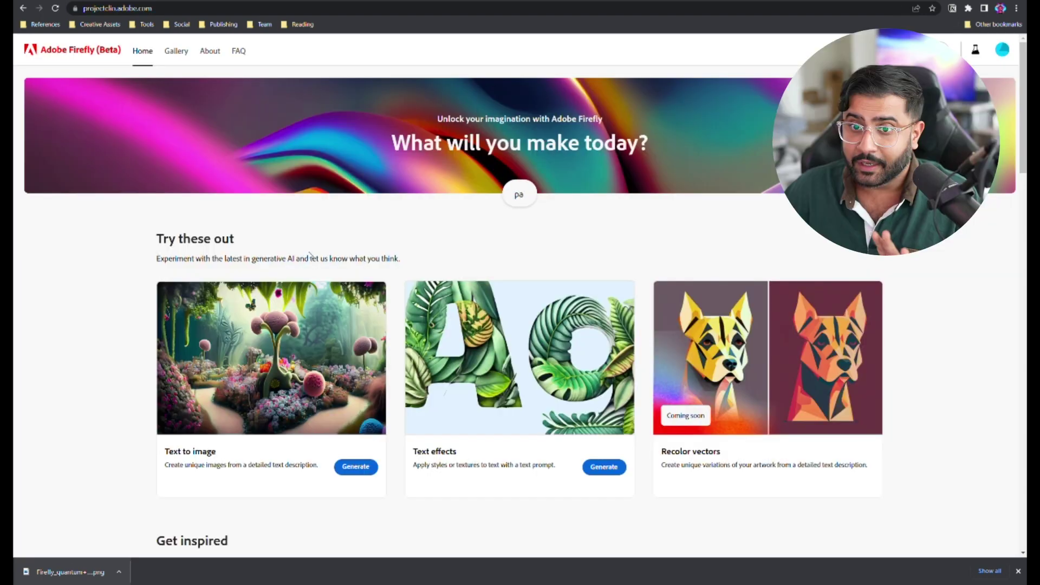
Enter the prompt 'painting of mountains and trees', scroll the page, and return to the Creative Tech Digest newsletter
type("painting of")
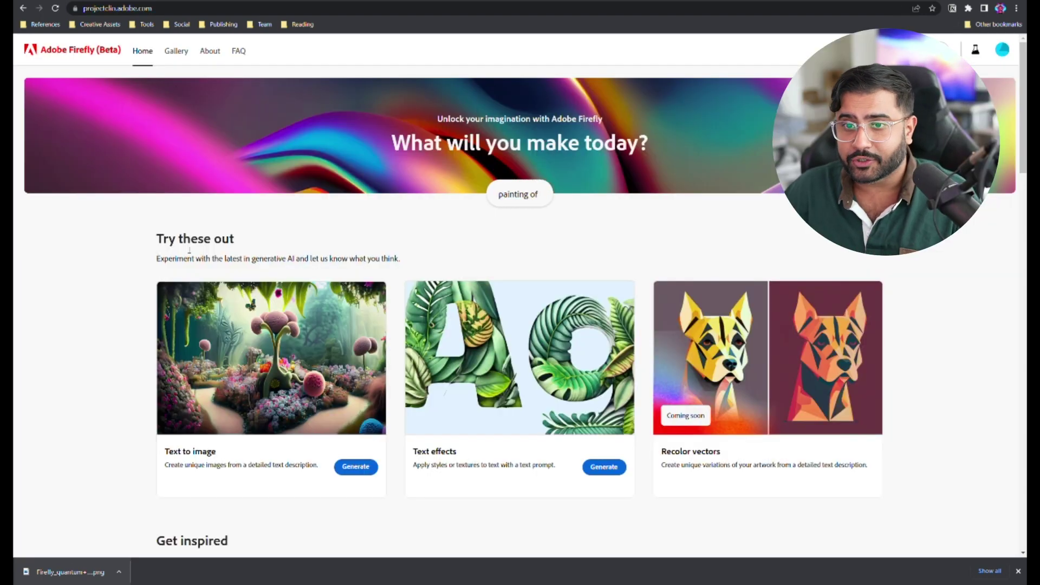
type(" mountains and trees")
scroll(325, 330, "down", 4)
scroll(349, 313, "up", 3)
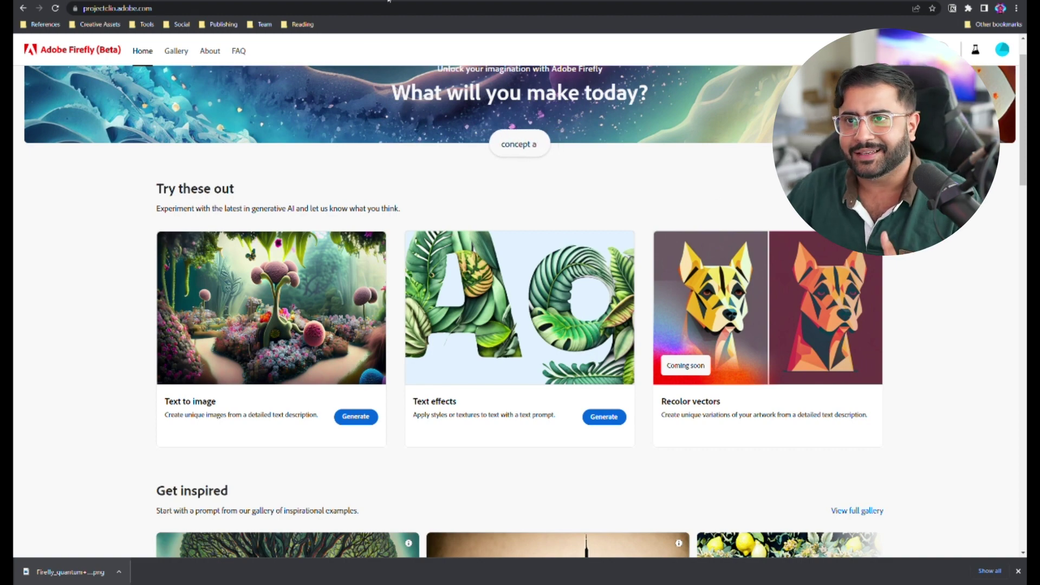
key("ctrl+Tab")
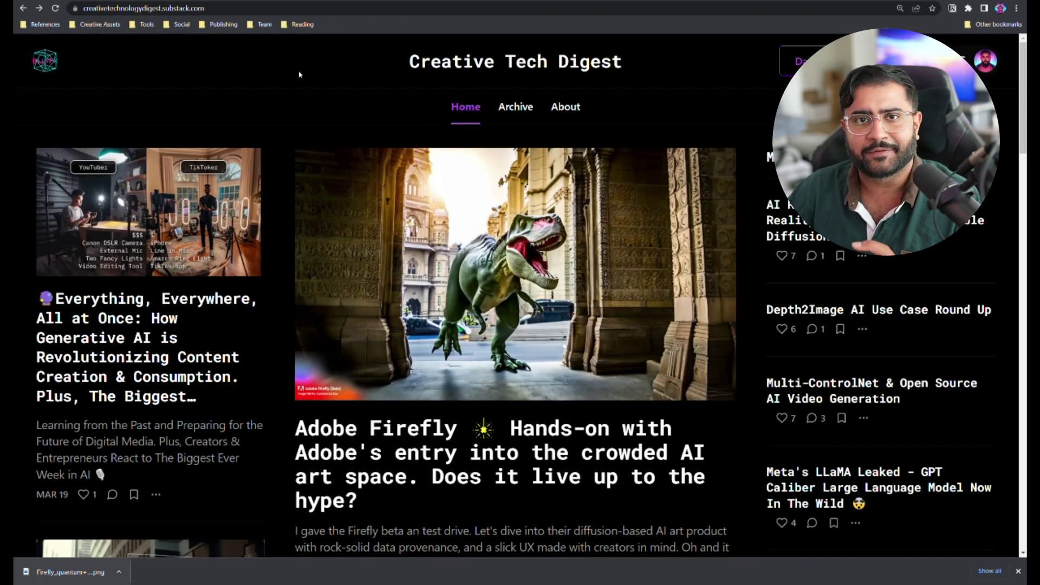